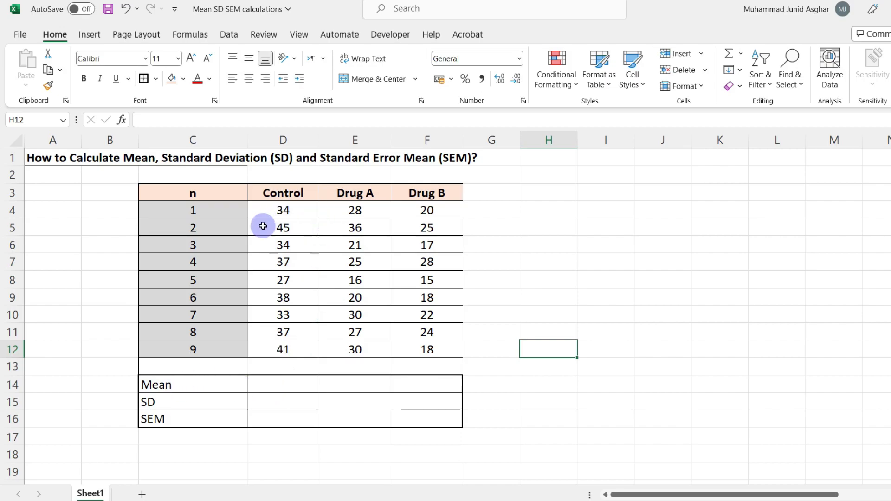
- Calculate the Control group's mean in D14 with the formula =AVERAGE(D4:D12)
left_click(257, 383)
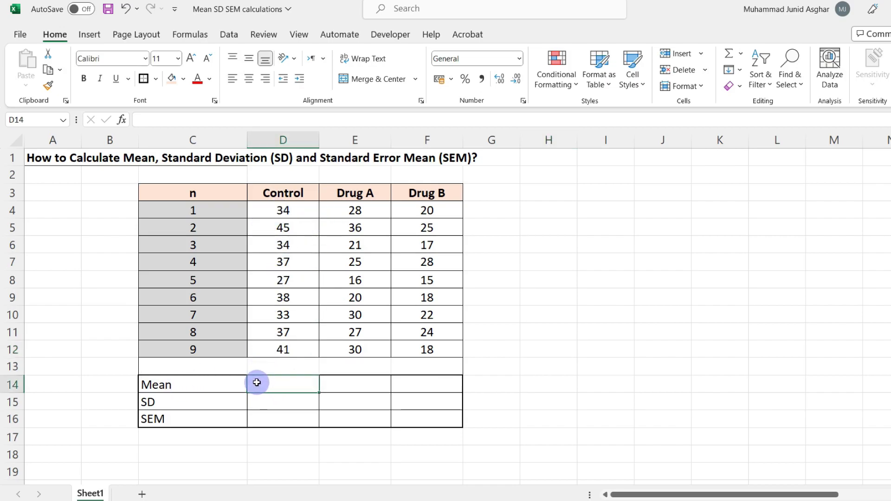
type("=")
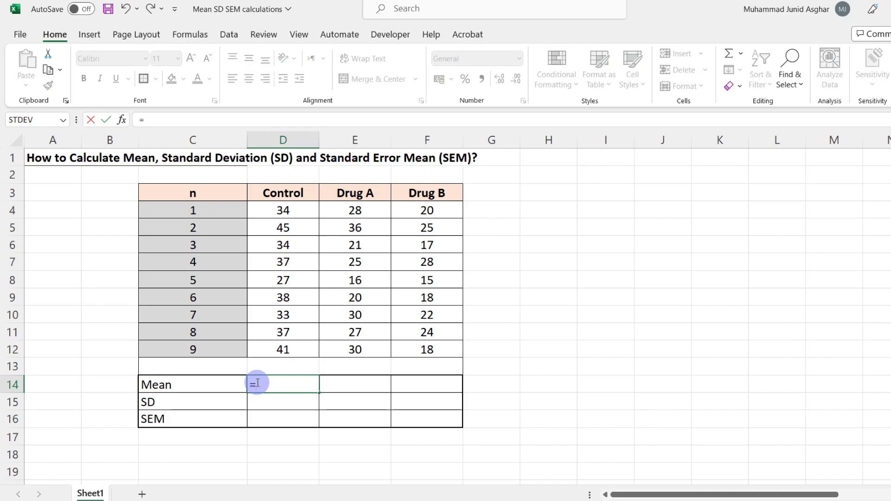
type("AVERAGE")
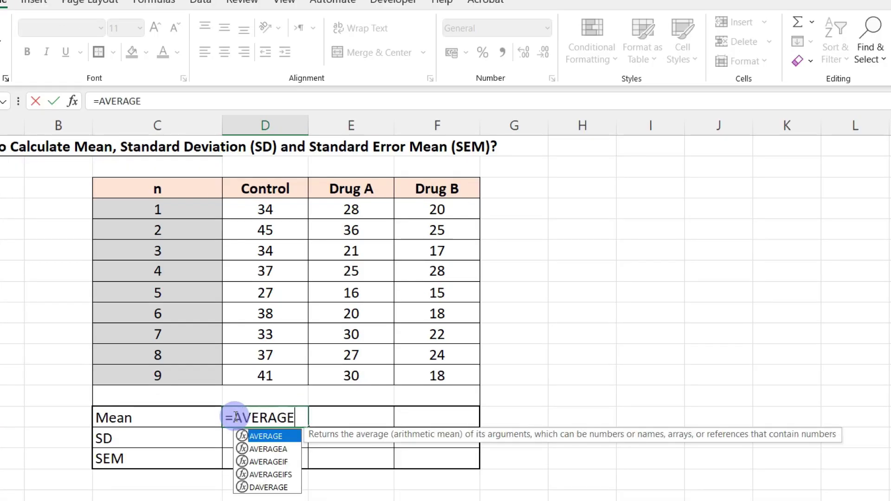
double_click(267, 437)
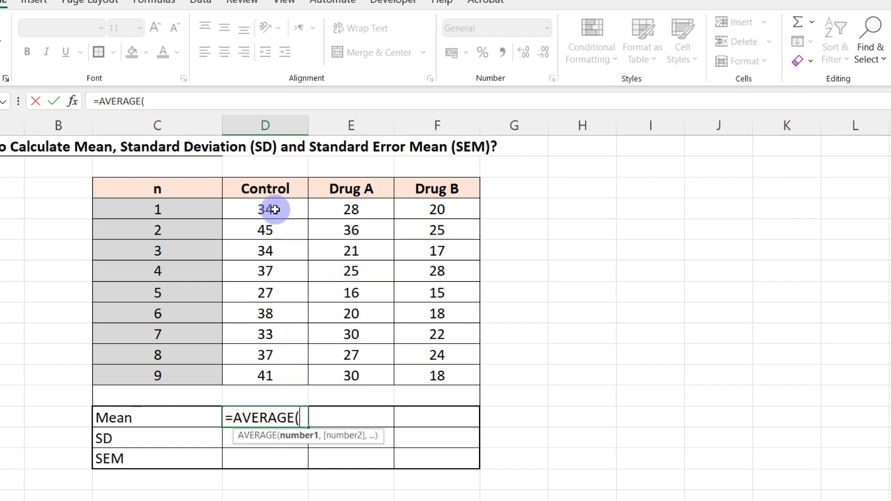
left_click_drag(286, 211, 272, 380)
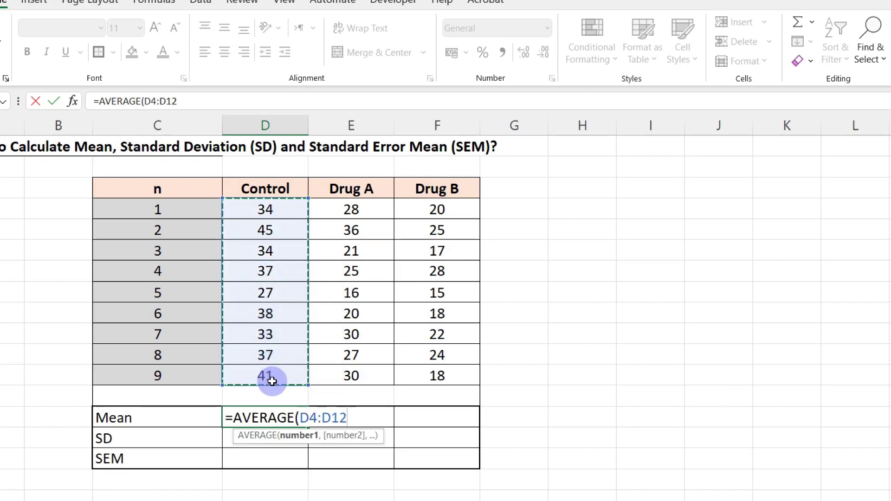
type(")")
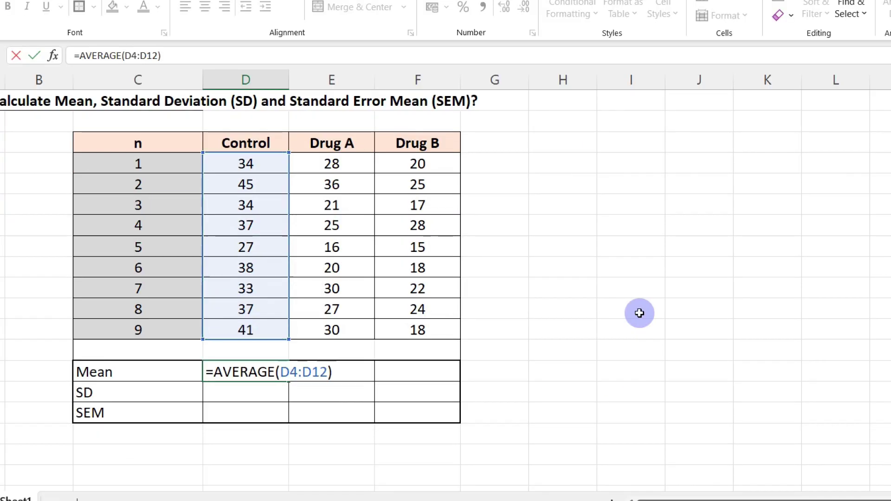
key("Return")
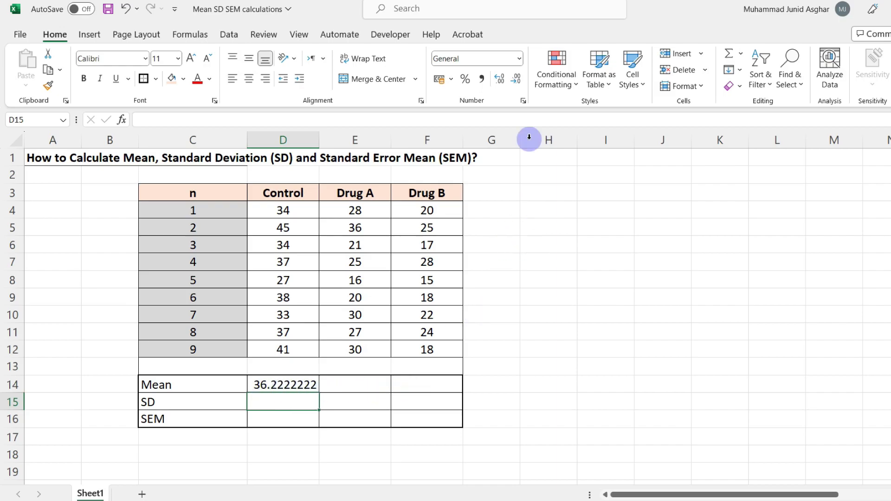
- Reduce the Control mean in D14 to one decimal place
key("Up")
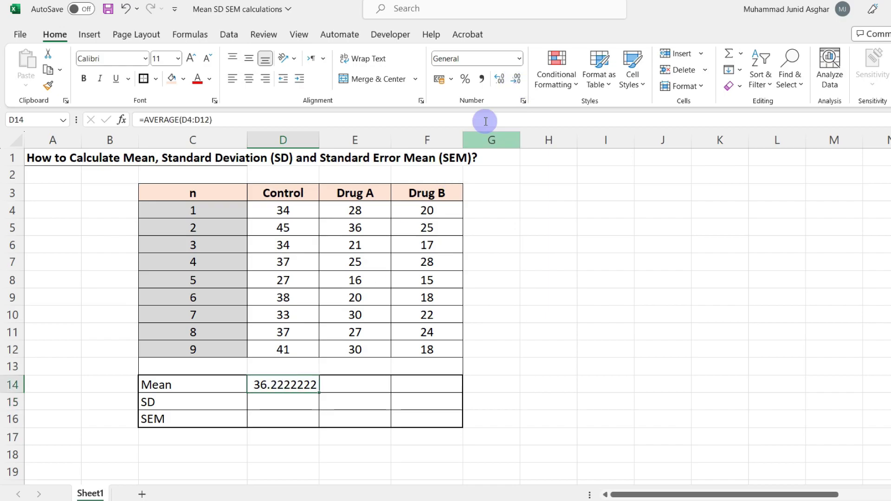
left_click(519, 83)
left_click(518, 82)
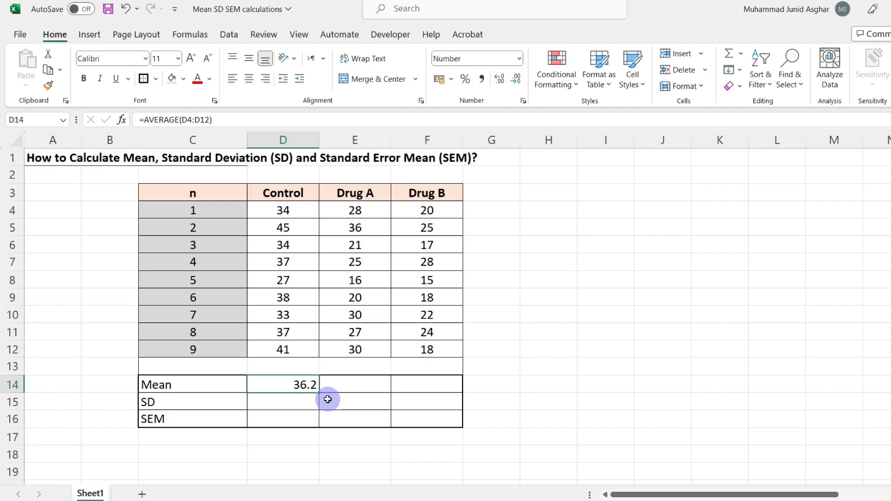
left_click(482, 400)
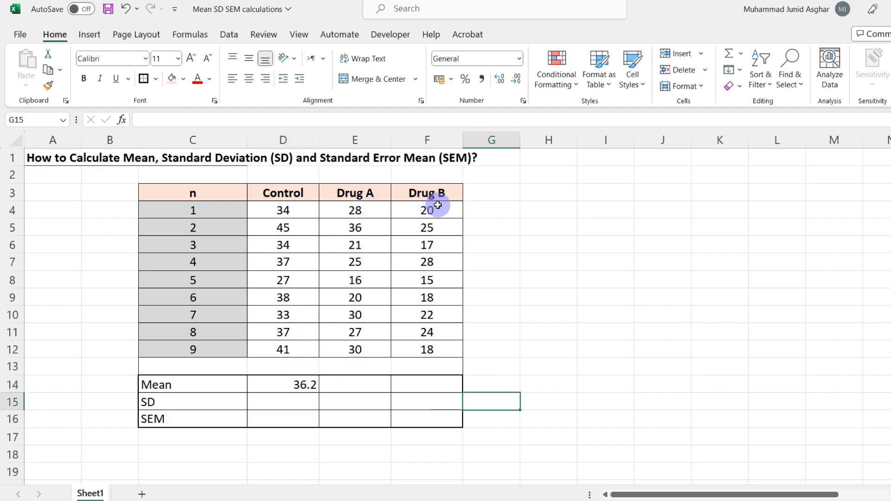
- Fill the mean formula from D14 across to the Drug A and Drug B columns, E14:F14
left_click(290, 388)
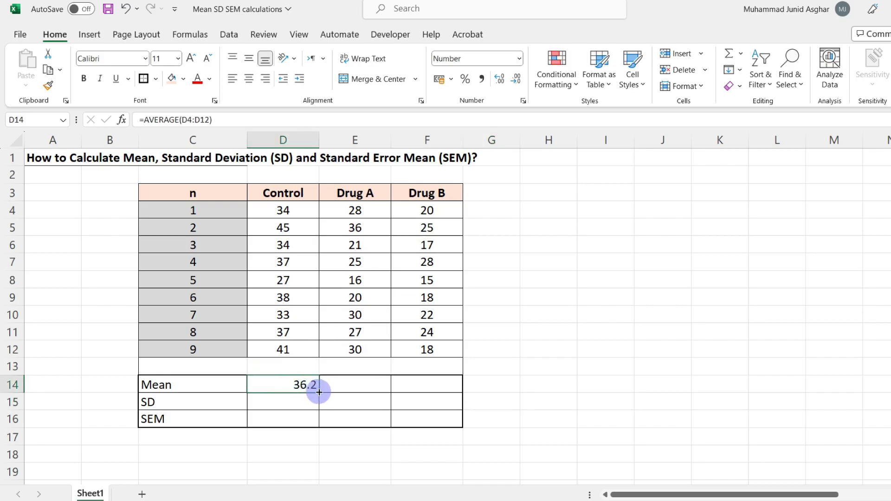
left_click_drag(319, 392, 435, 389)
left_click(534, 385)
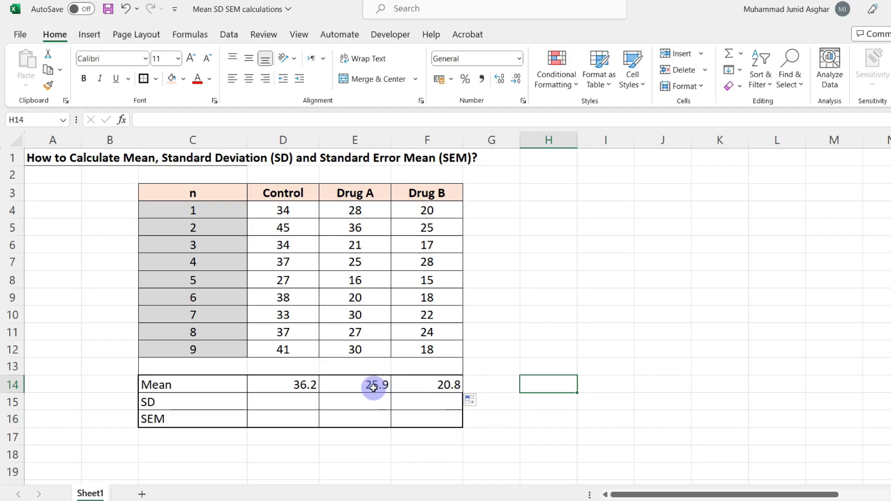
- Calculate the Control group's standard deviation in D15 with the formula =STDEV(D4:D12)
left_click(268, 404)
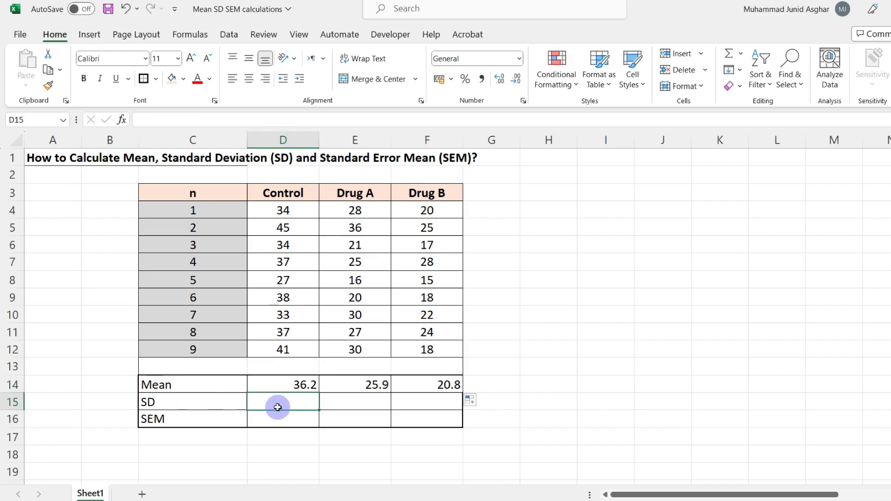
type("=")
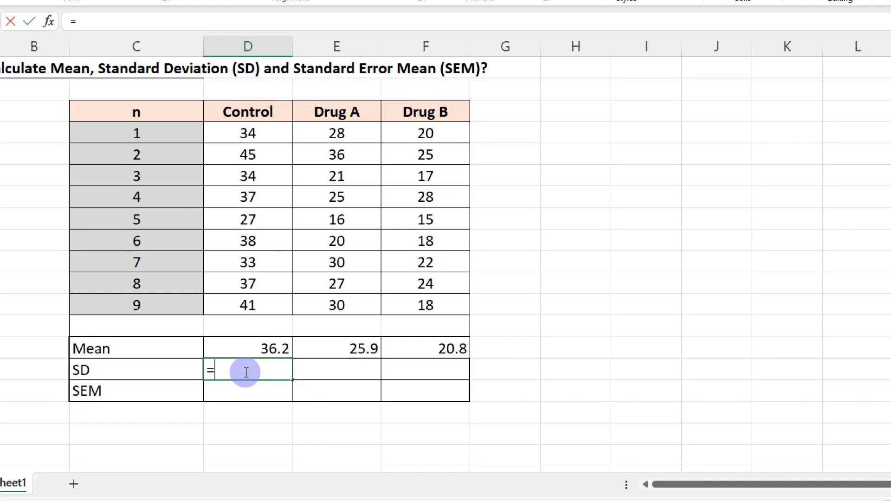
type("ST")
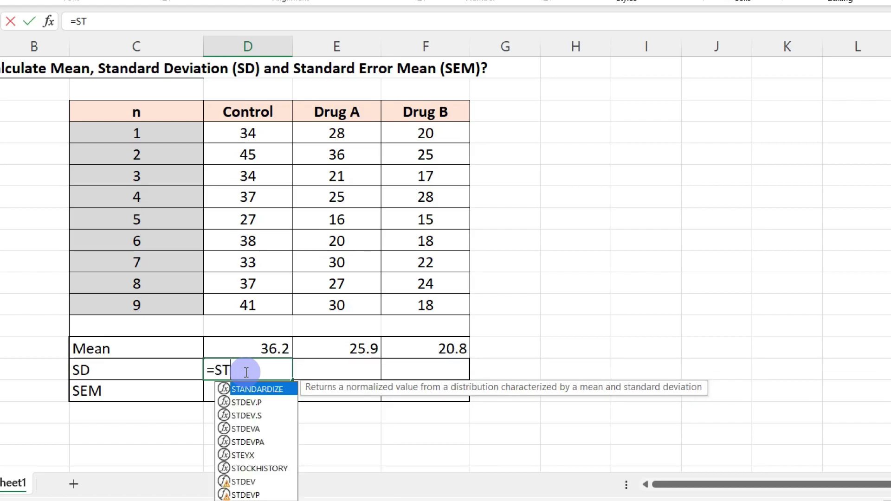
type("DEV")
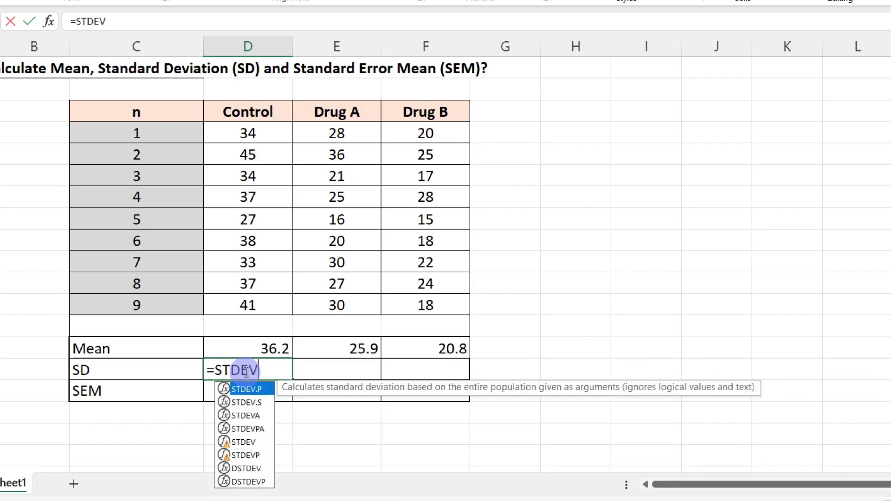
type("(")
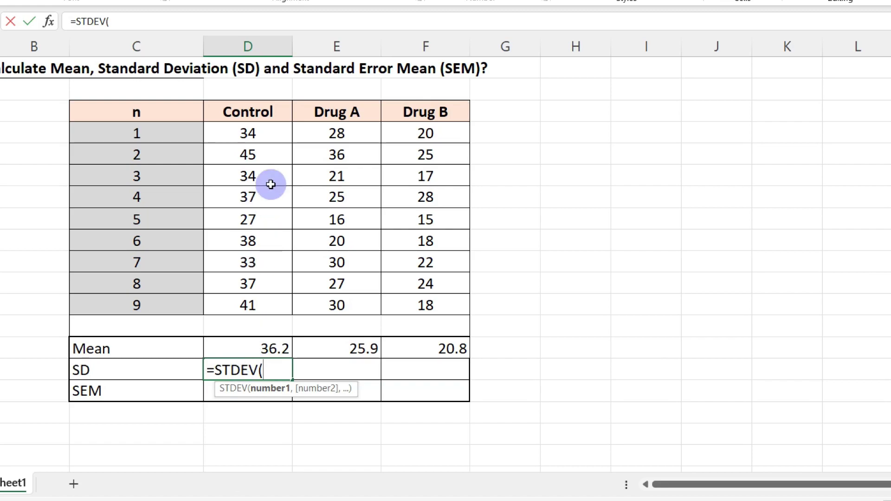
left_click_drag(249, 134, 246, 304)
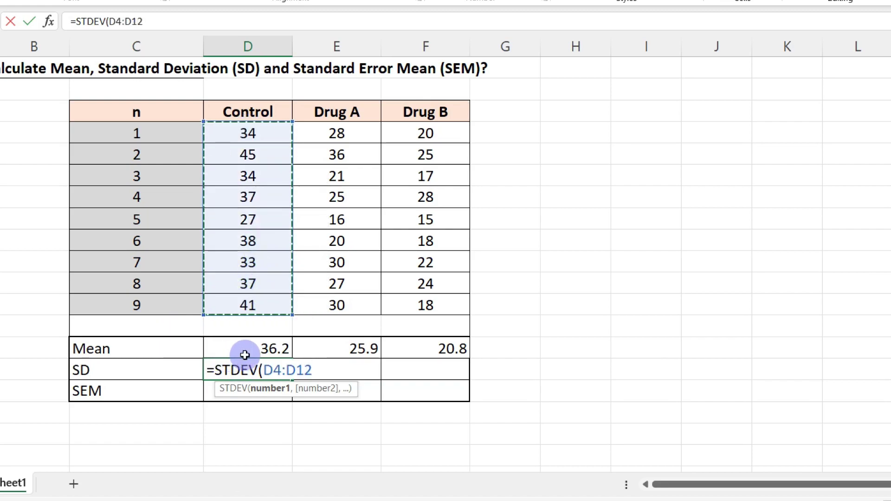
type(")")
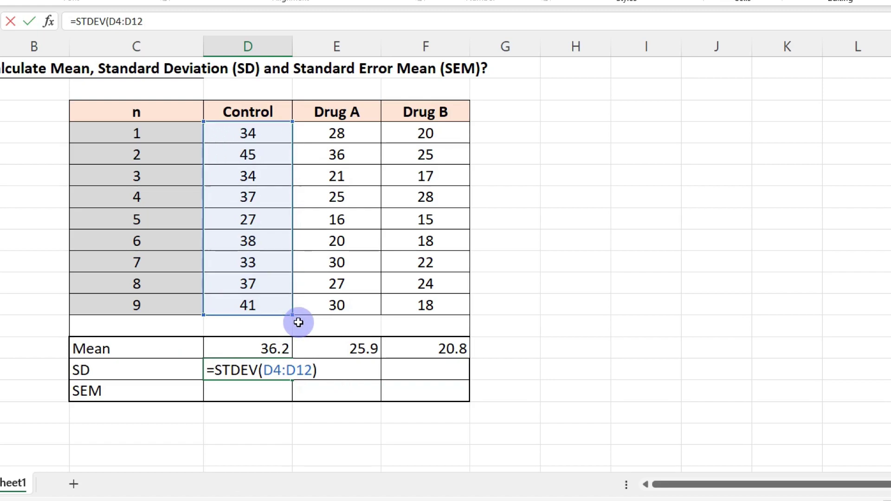
key("Return")
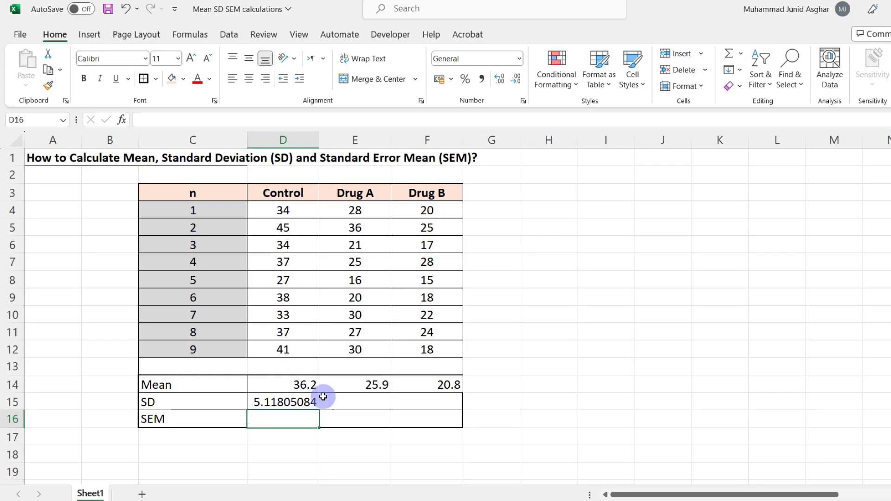
- Reduce the Control standard deviation in D15 to one decimal place
left_click(286, 402)
left_click(516, 79)
left_click(516, 80)
left_click(516, 80)
left_click(517, 82)
left_click(517, 82)
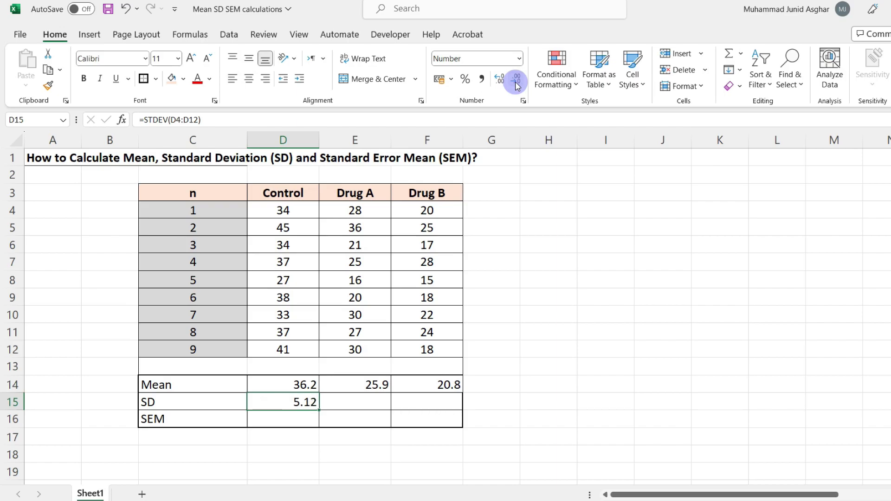
left_click(517, 83)
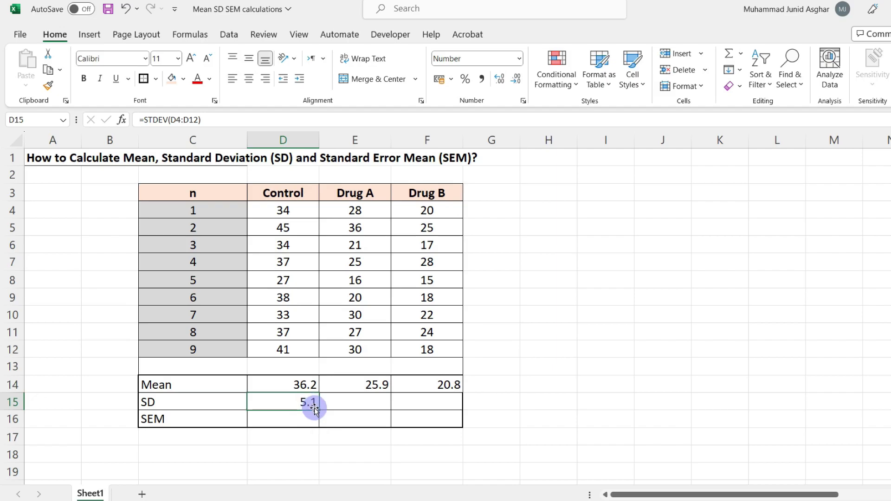
- Fill the standard deviation formula from D15 across to the Drug A and Drug B columns, E15:F15
left_click_drag(319, 409, 444, 401)
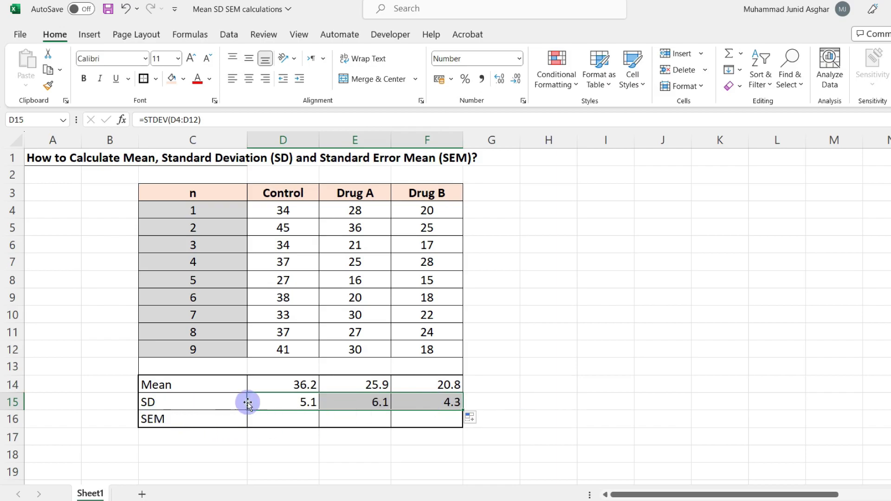
left_click(516, 400)
left_click(525, 414)
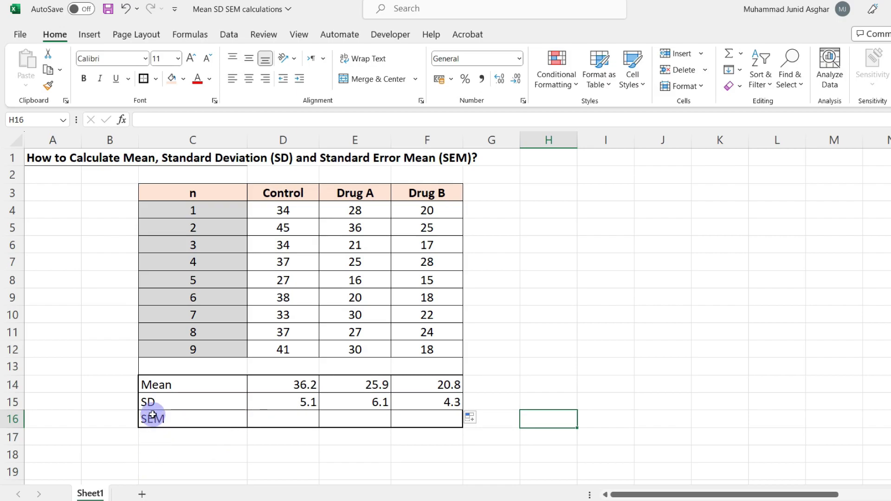
- Calculate the Control group's standard error of the mean in D16 with the formula =STDEV(D4:D12)/SQRT(9)
left_click(283, 419)
type("=")
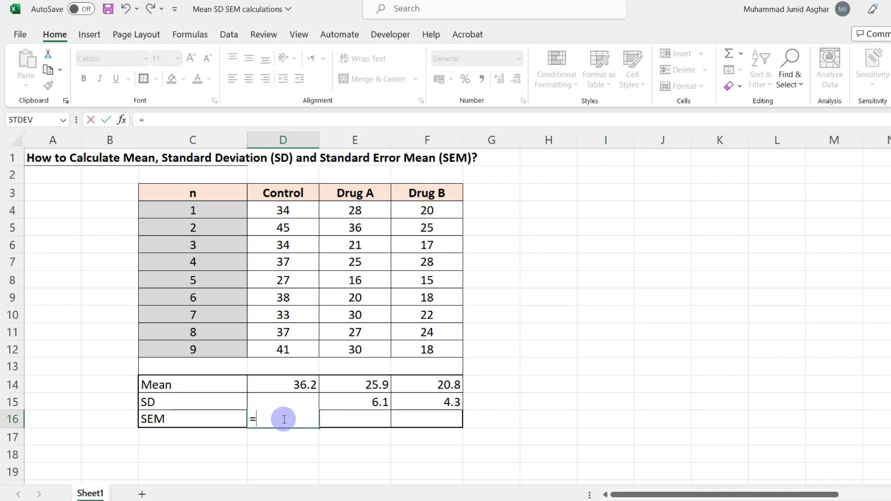
type("STD")
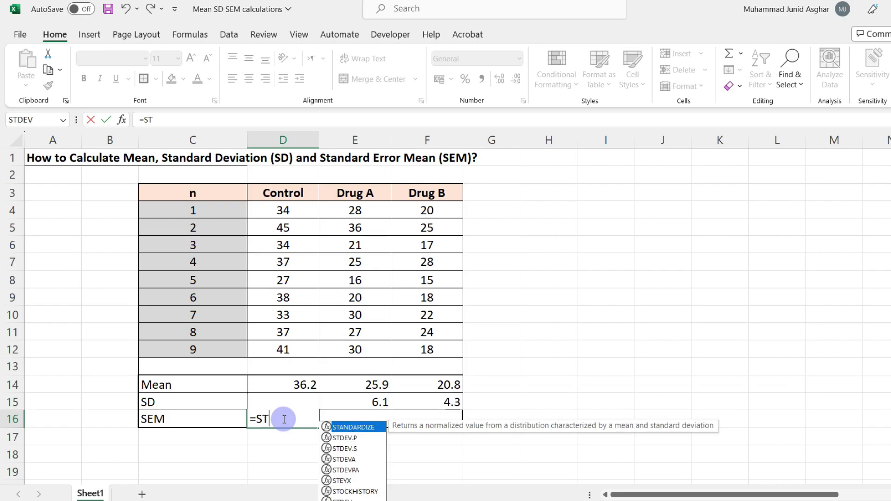
type("EV")
type("(")
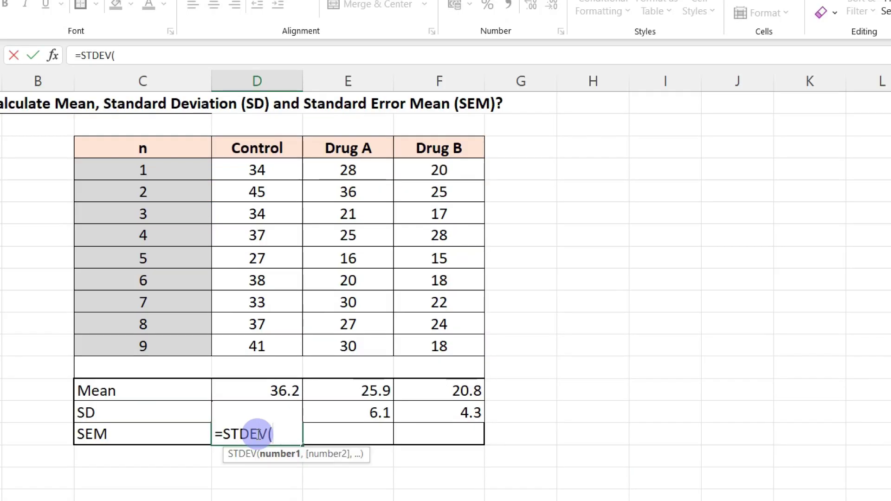
left_click_drag(255, 170, 255, 345)
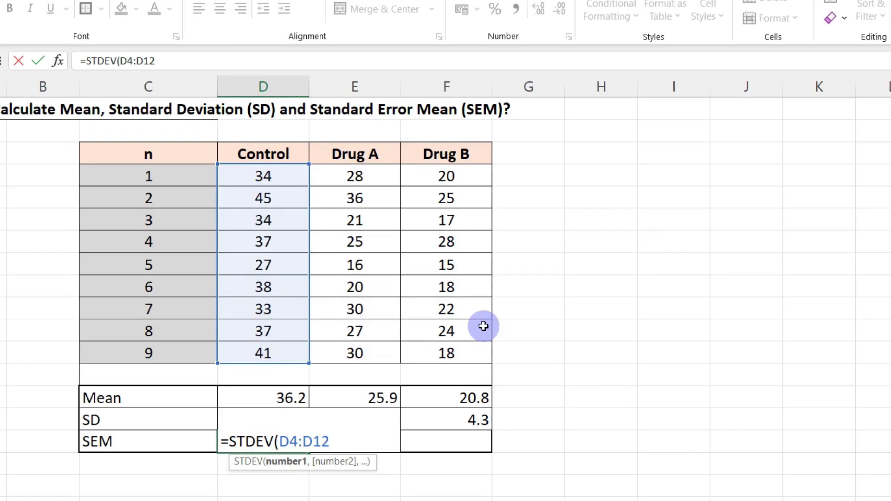
type(")")
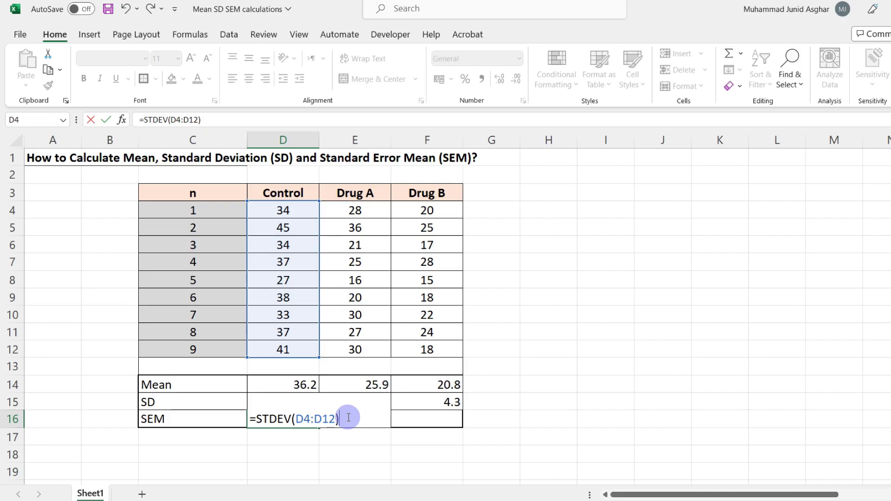
type("SQ")
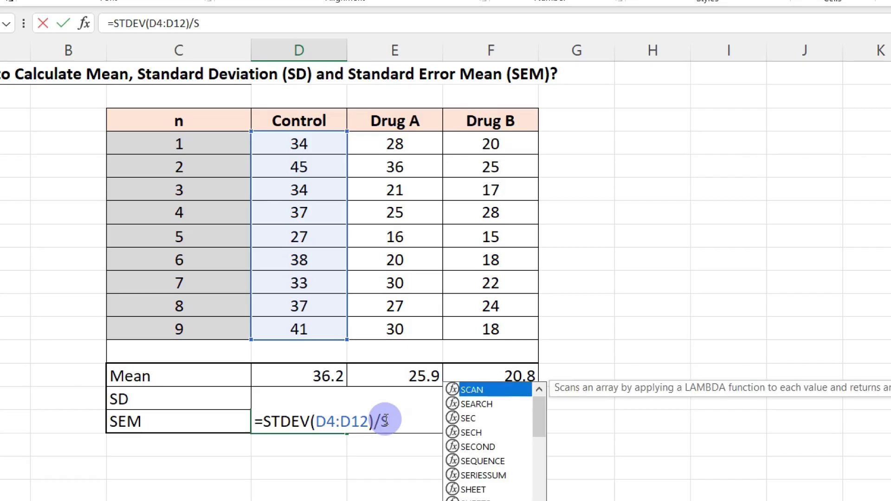
type("RT")
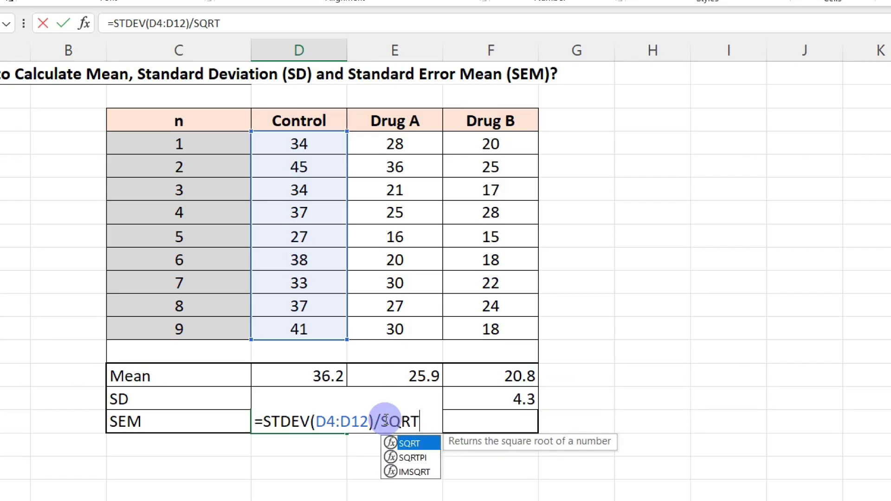
type("(9")
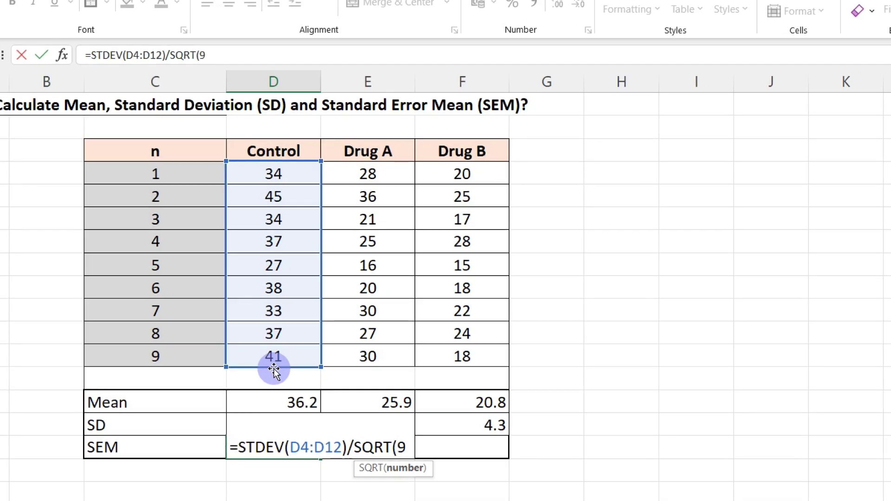
type(")")
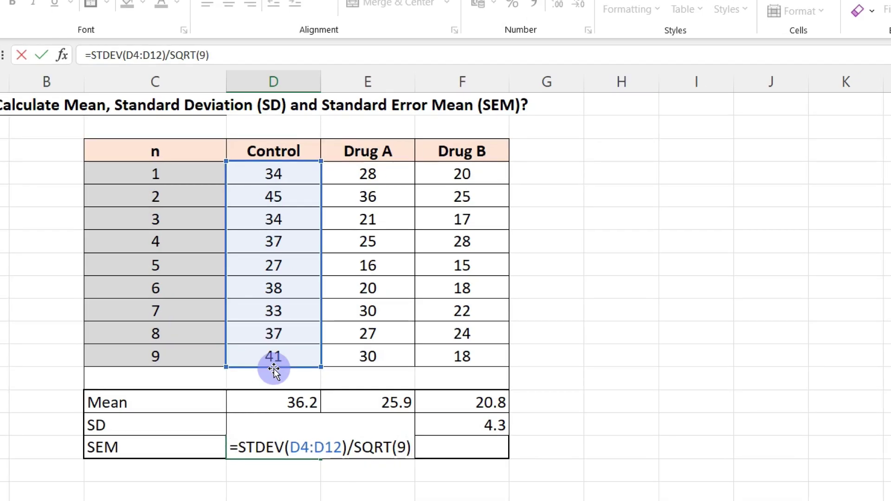
key("Return")
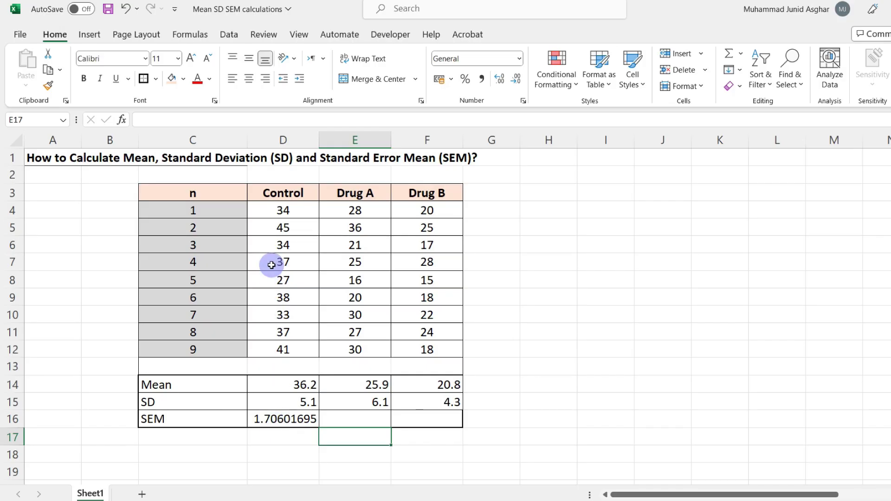
key("Down")
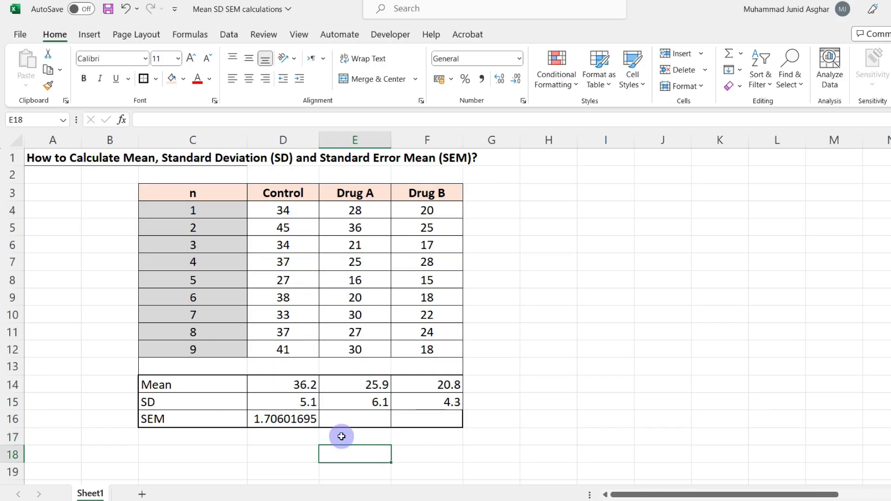
- Reduce the Control standard error of the mean in D16 to one decimal place
left_click(287, 420)
left_click(516, 78)
left_click(516, 79)
left_click(516, 79)
left_click(516, 79)
left_click(515, 79)
left_click(516, 78)
left_click(516, 78)
left_click(538, 421)
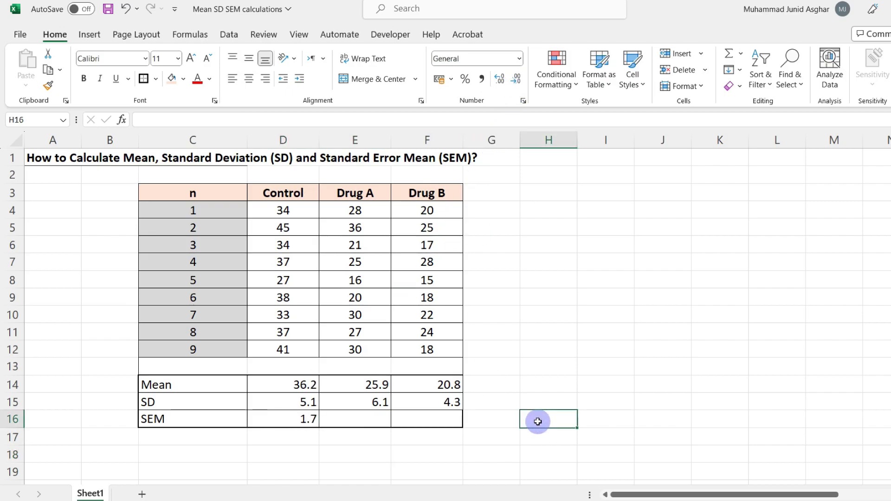
- Fill the standard error formula from D16 across to the Drug A and Drug B columns, E16:F16
left_click(307, 421)
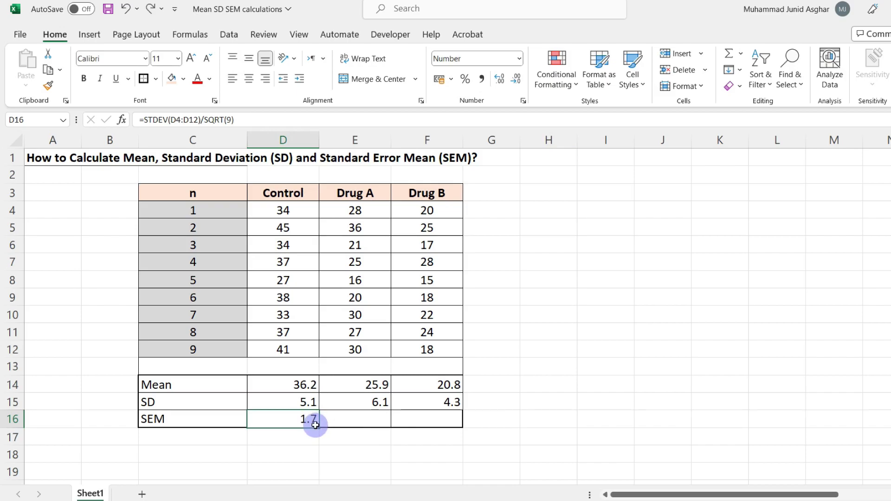
left_click_drag(319, 427, 449, 418)
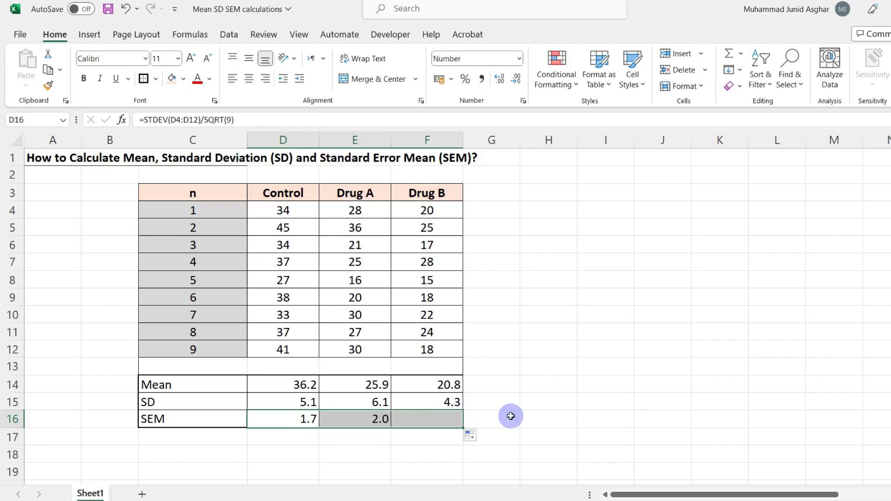
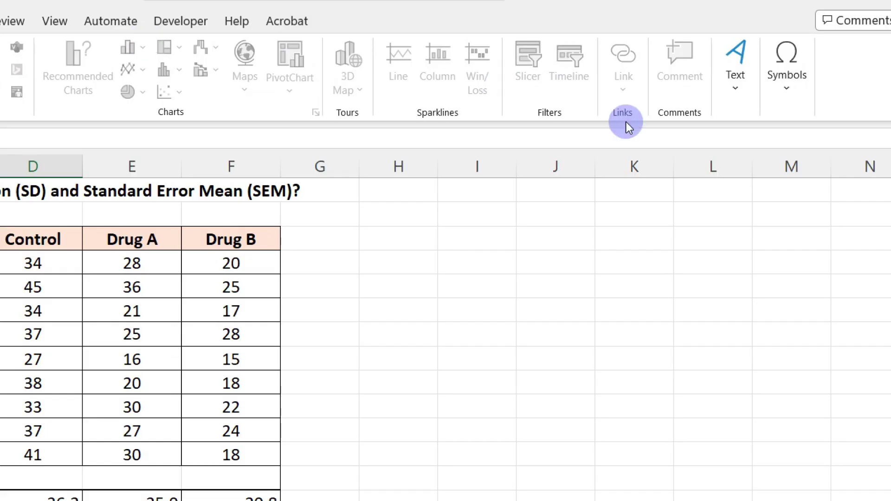
- Insert a plus-minus symbol after 36.2 in D17 and complete the Control interpretation as "36.2 ± 5.1"
left_click(771, 102)
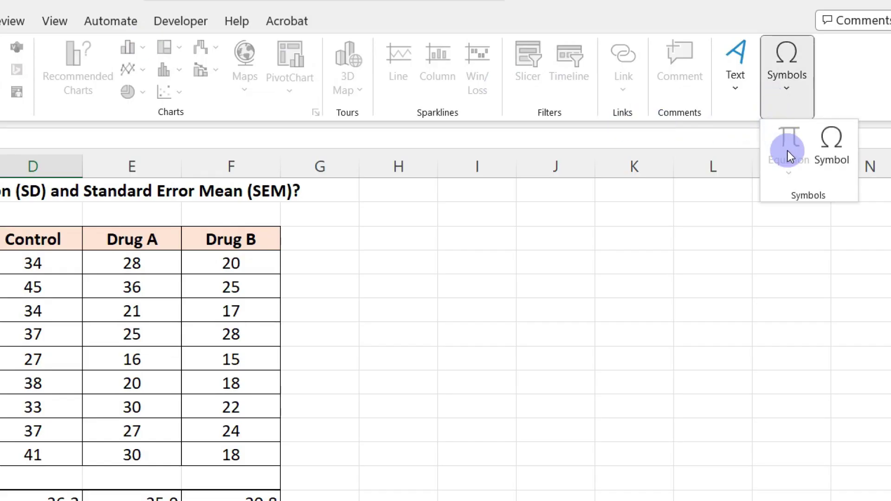
left_click(826, 151)
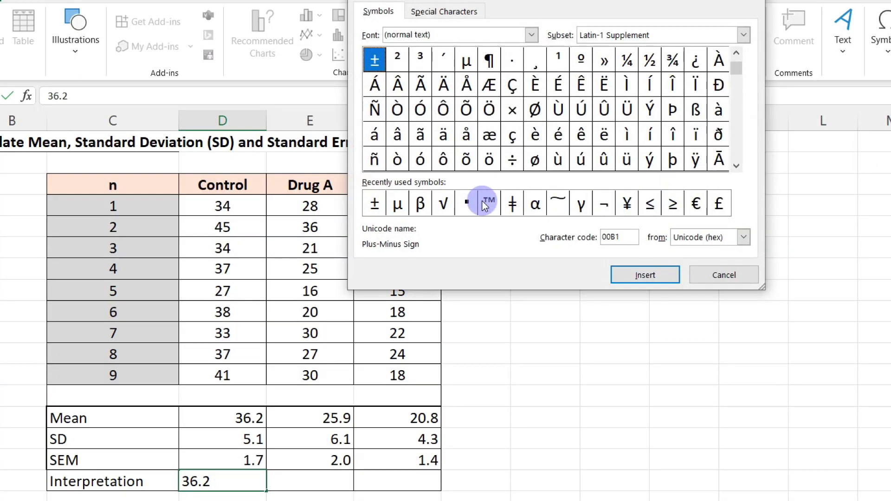
left_click(375, 204)
left_click(635, 272)
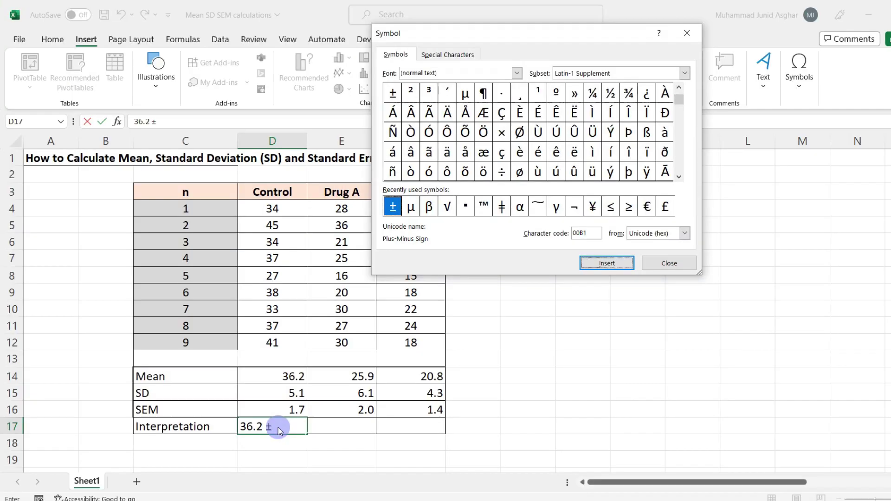
left_click(725, 275)
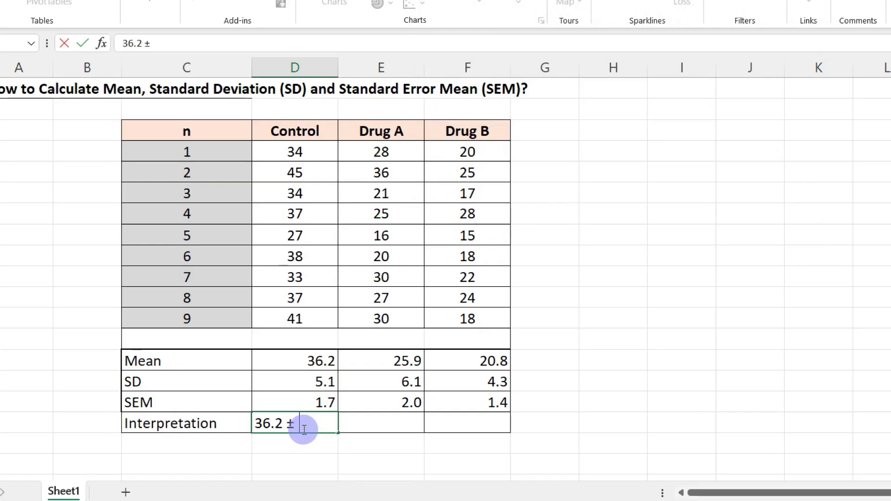
type("5.")
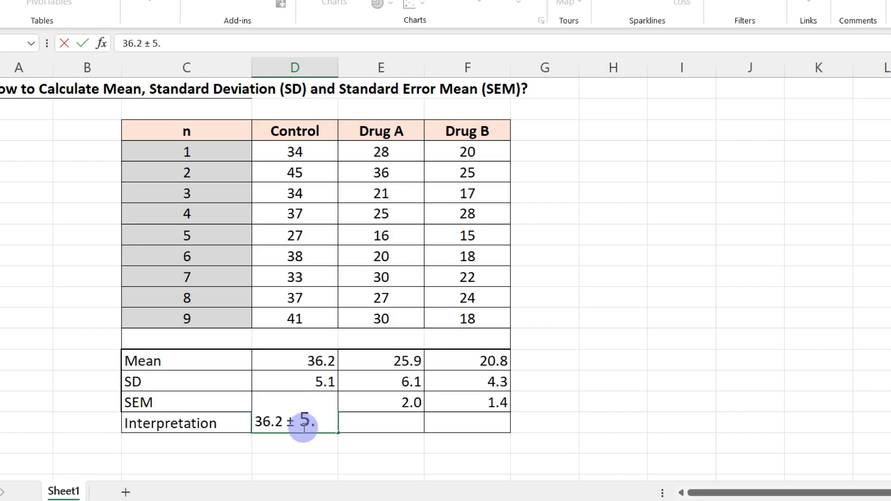
type("1")
key("Return")
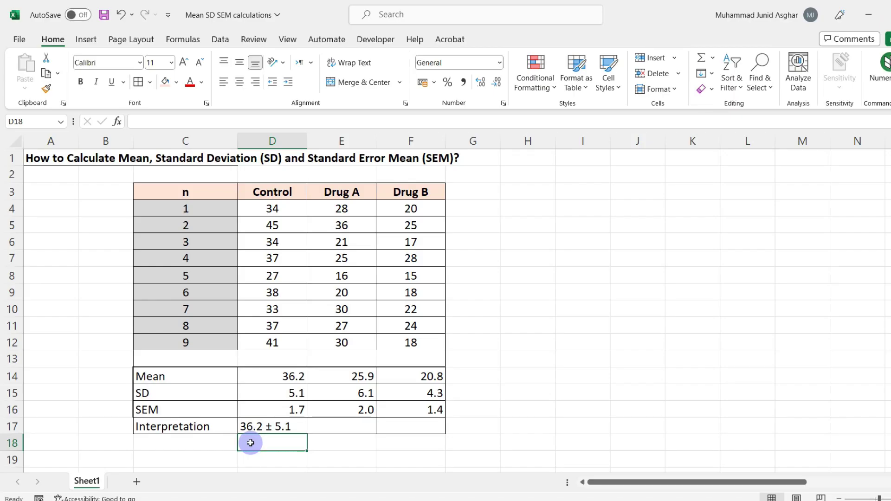
- Enter the Control mean with its standard error in D18 as "or 36.2 ± 1.7"
type("3")
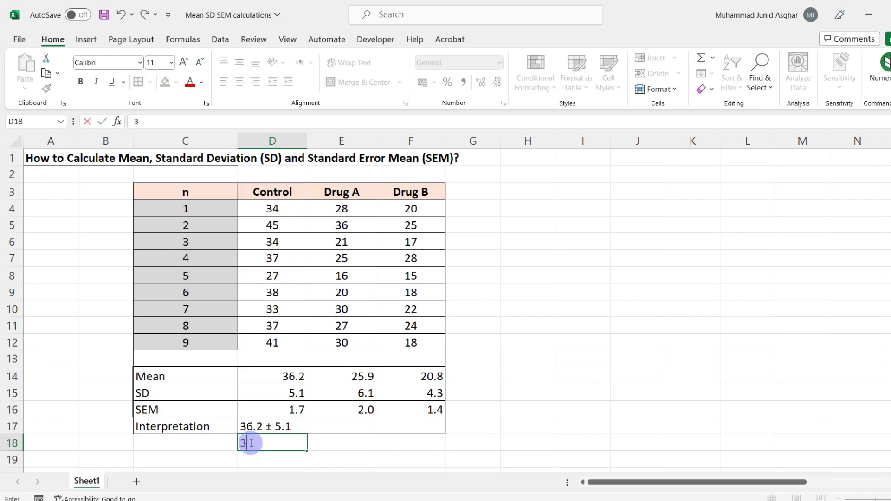
type("6.2")
type(" ±")
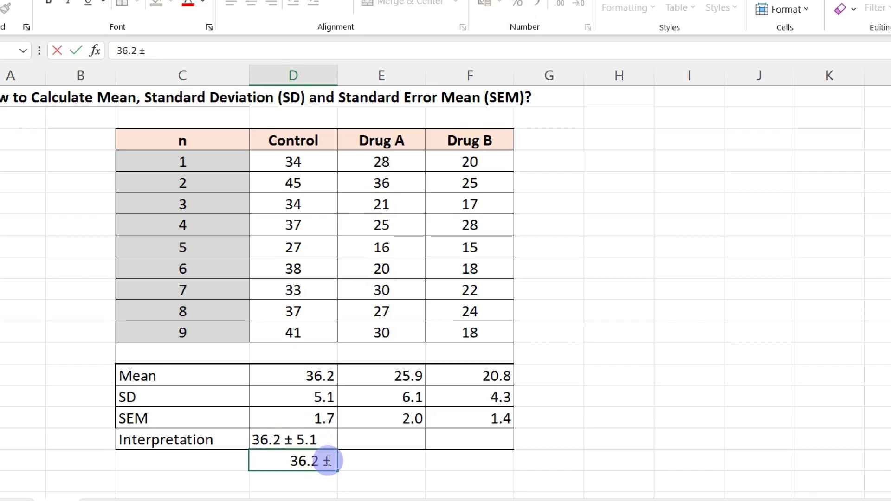
type(" 1.")
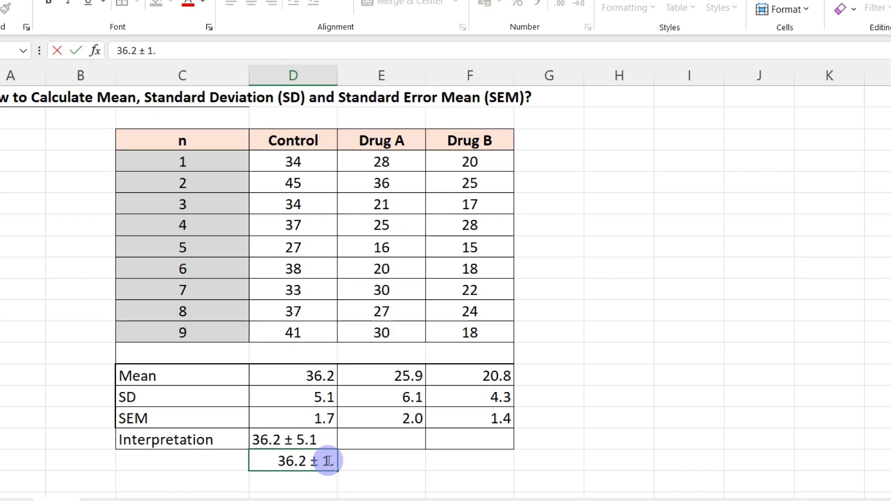
type("7")
- Enter the Drug A interpretation as "25.9 ± 6.1" in E17 and "or 25.9 ± 2.0" in E18
left_click(362, 440)
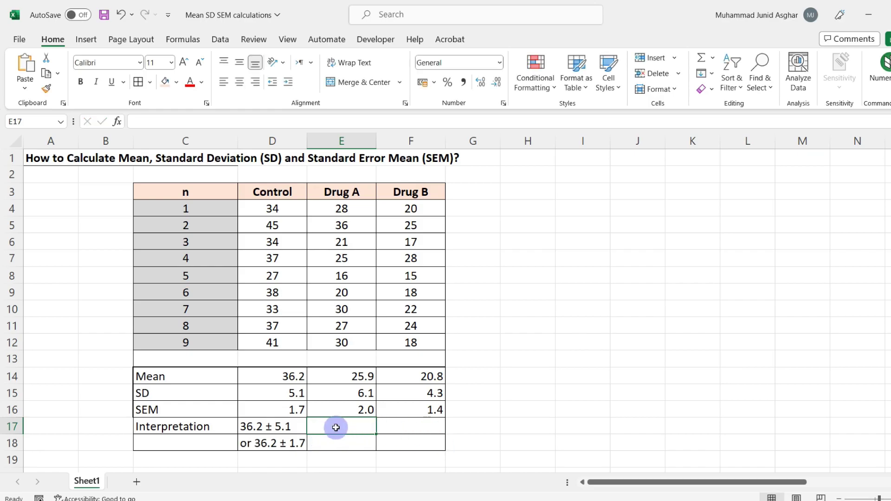
type("25.9 ± 6.1")
key("Return")
type("or 25.")
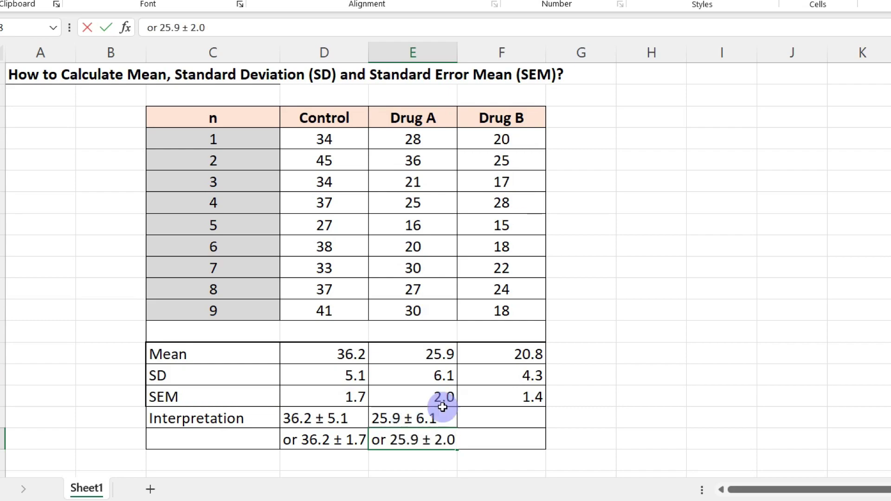
left_click(550, 400)
- Enter the Drug B interpretation as "20.8 ± 4.3" in F17 and "or 20.8 ± 1.4" in F18
left_click(481, 422)
type("20.8 ± 4.3")
key("Return")
type("or 20.8 ")
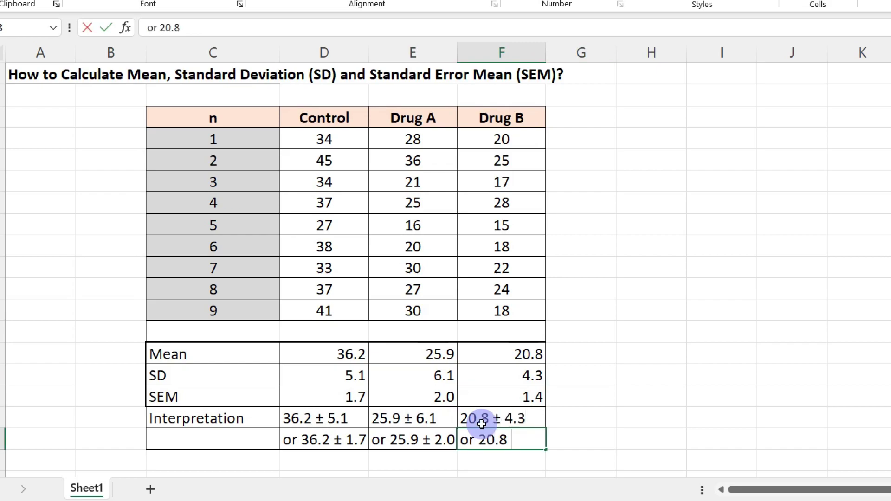
type("± 1.4")
left_click(577, 401)
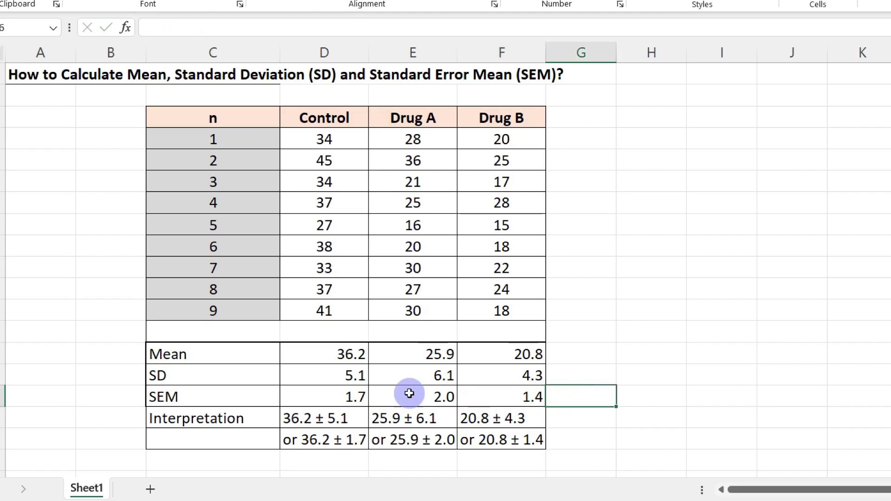
- Center the contents of the summary rows C14:F18 horizontally, from Mean through Interpretation
left_click_drag(175, 353, 500, 434)
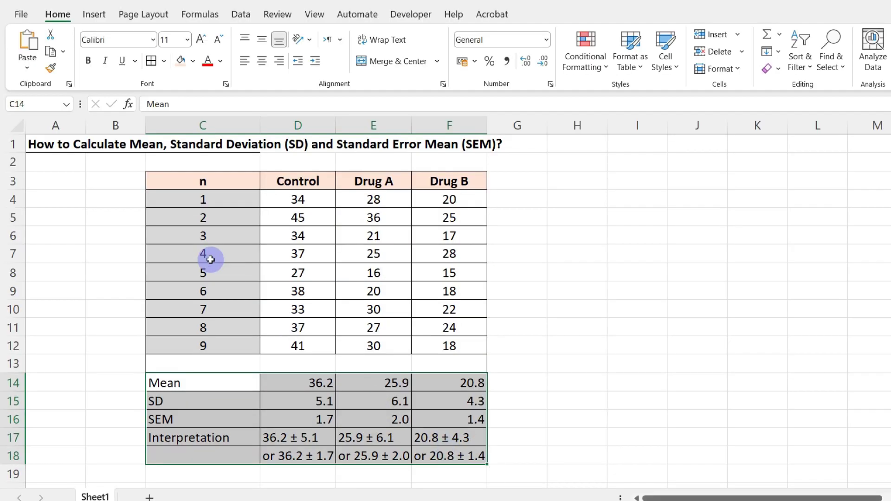
left_click(262, 60)
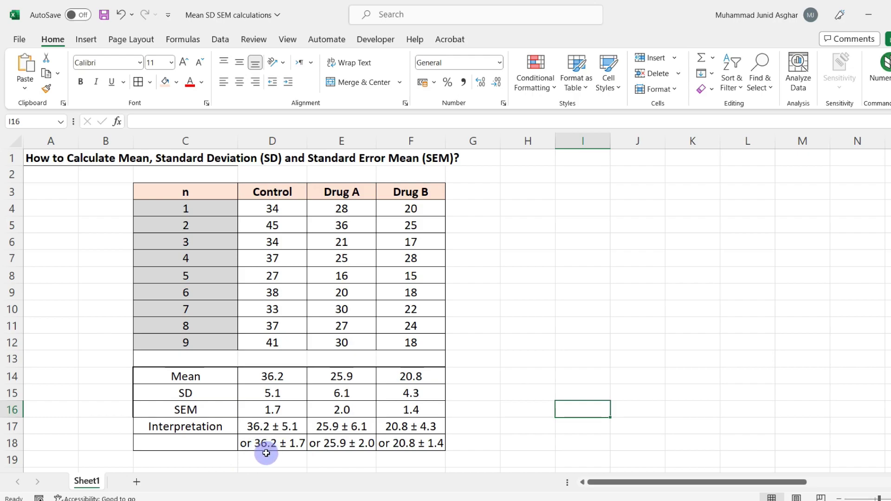
left_click(308, 453)
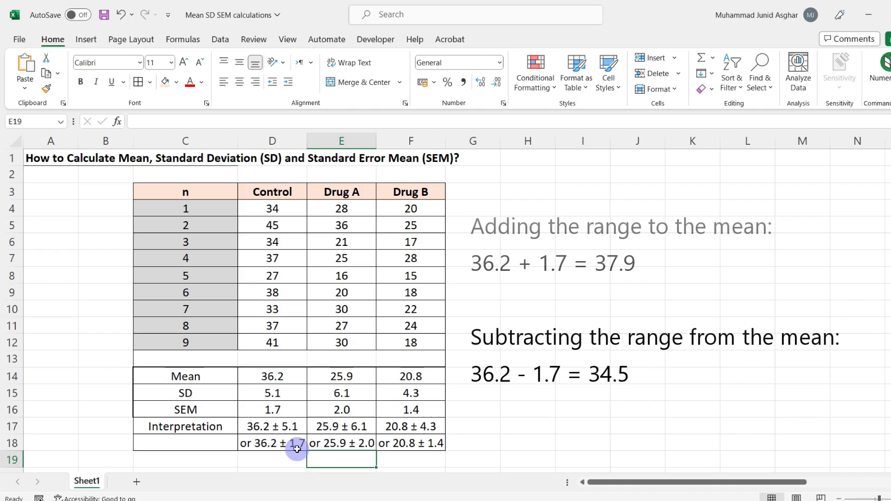